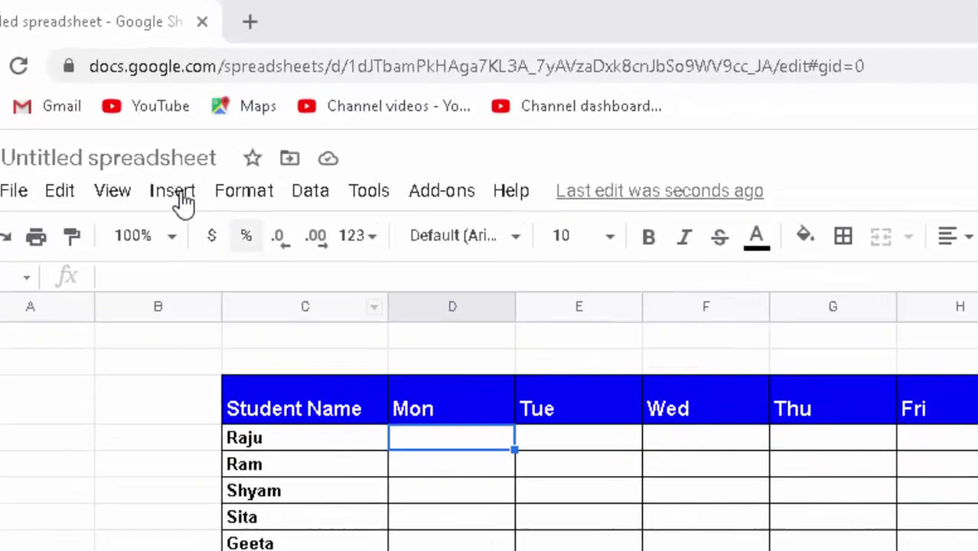
- Insert a checkbox in Raju's Monday cell and fill it down to Geeta and across to Saturday
left_click(182, 197)
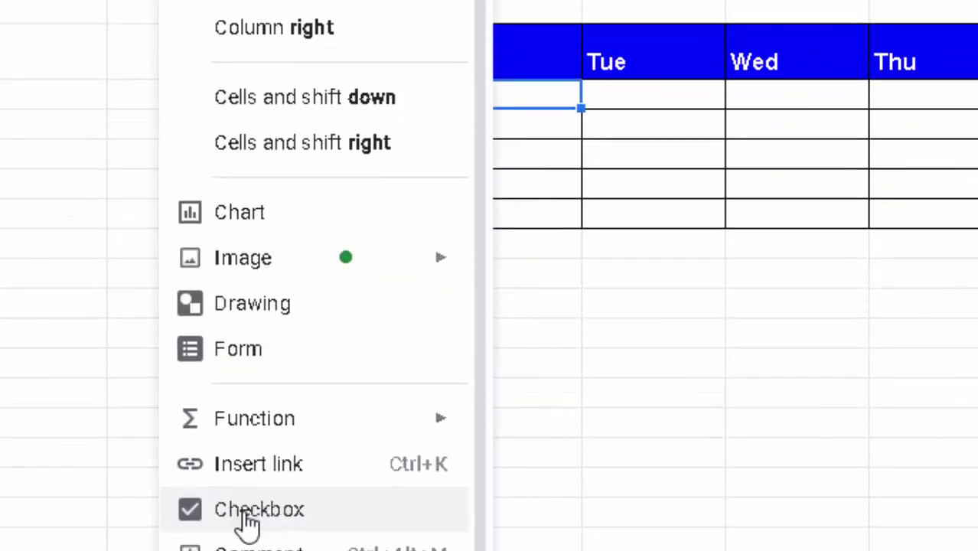
left_click(272, 516)
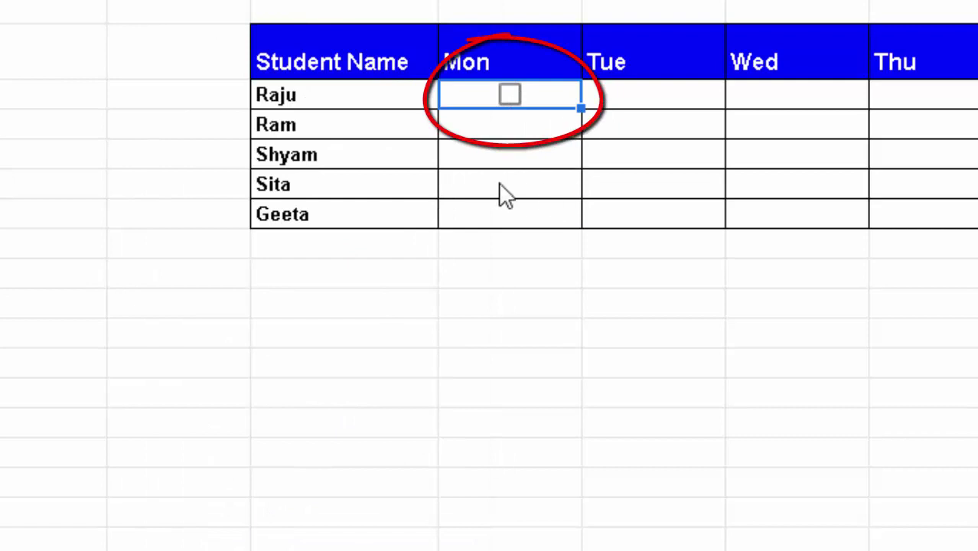
left_click_drag(579, 108, 576, 226)
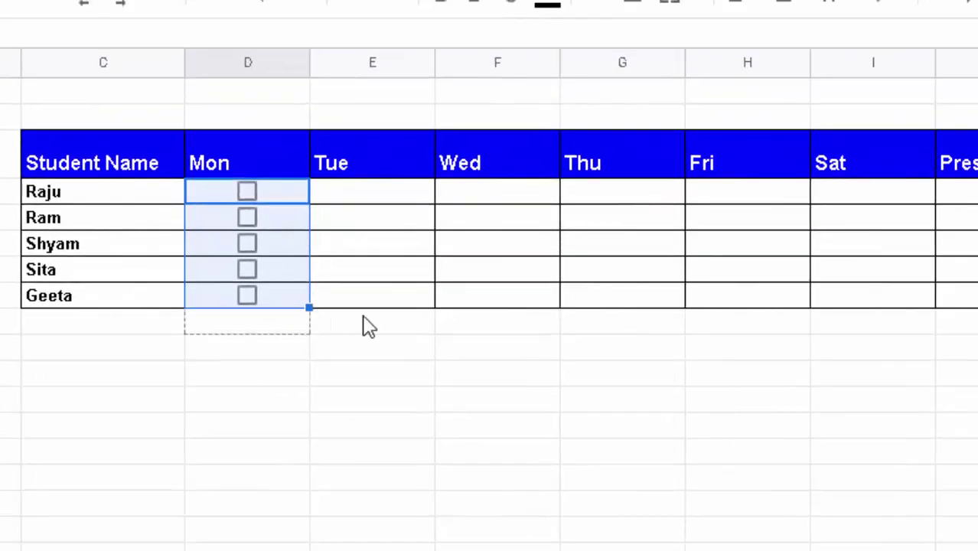
mouse_move(364, 317)
left_mouse_down()
mouse_move(972, 310)
mouse_move(927, 320)
left_mouse_up()
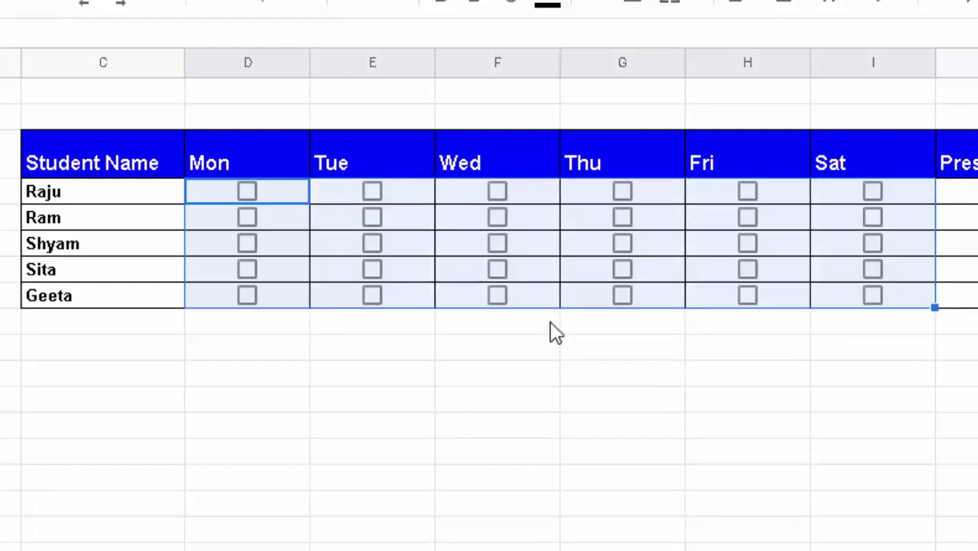
- Tick Raju present on all six days, Monday through Saturday
left_click(244, 191)
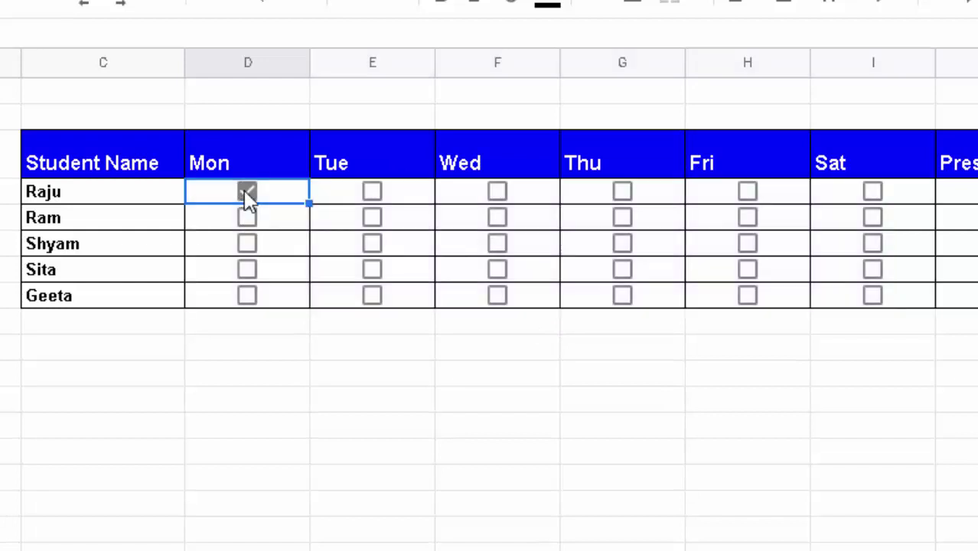
left_click(372, 192)
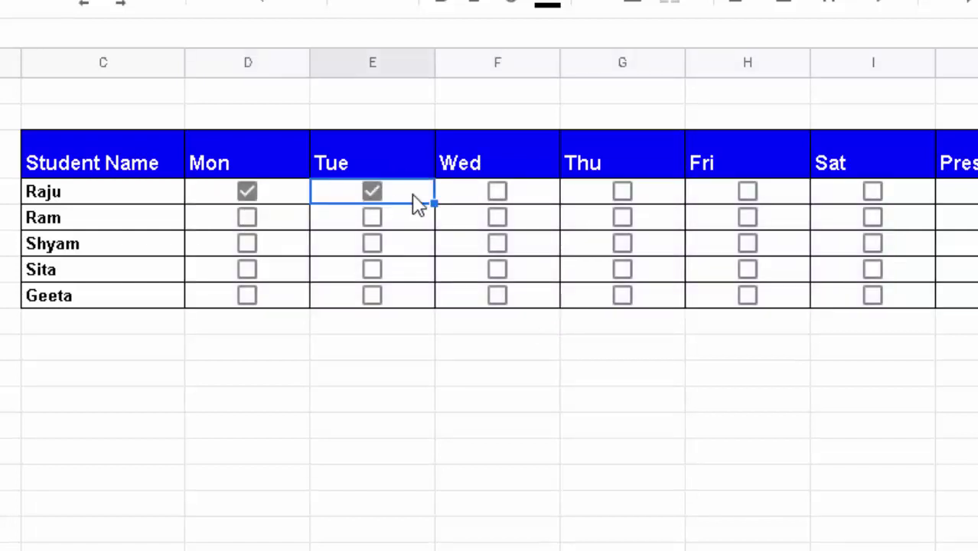
left_click(498, 196)
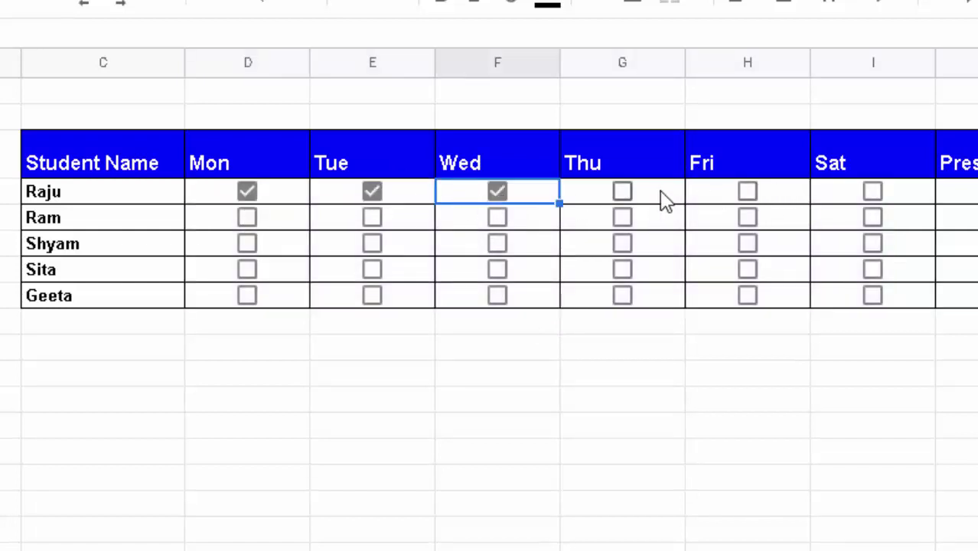
left_click(622, 191)
left_click(748, 195)
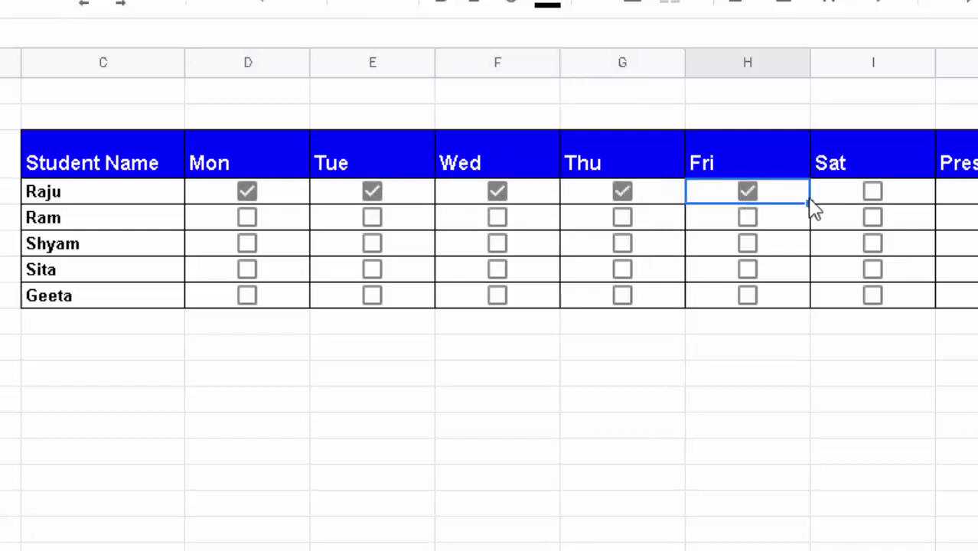
left_click(874, 194)
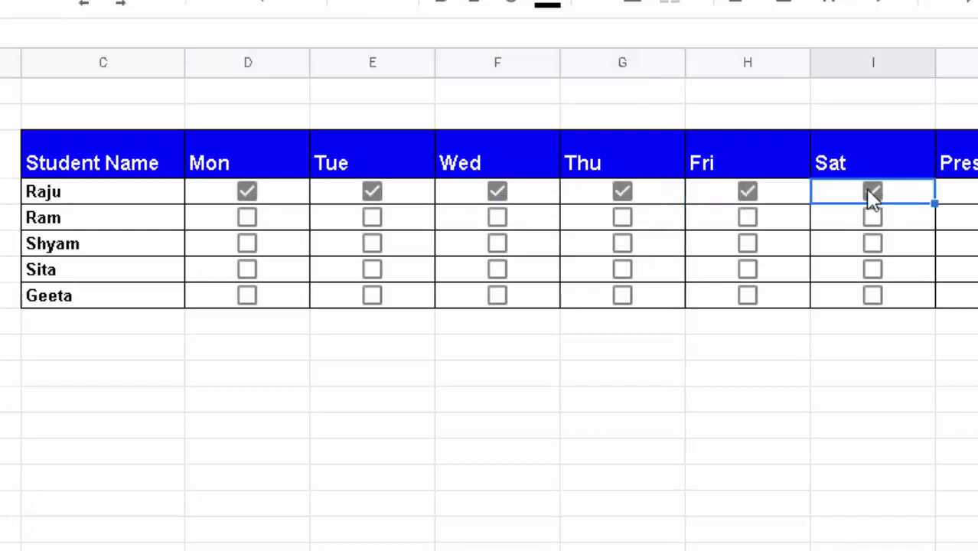
- Tick Ram present on Monday, Tuesday, Wednesday, Friday and Saturday
left_click(251, 221)
left_click(373, 221)
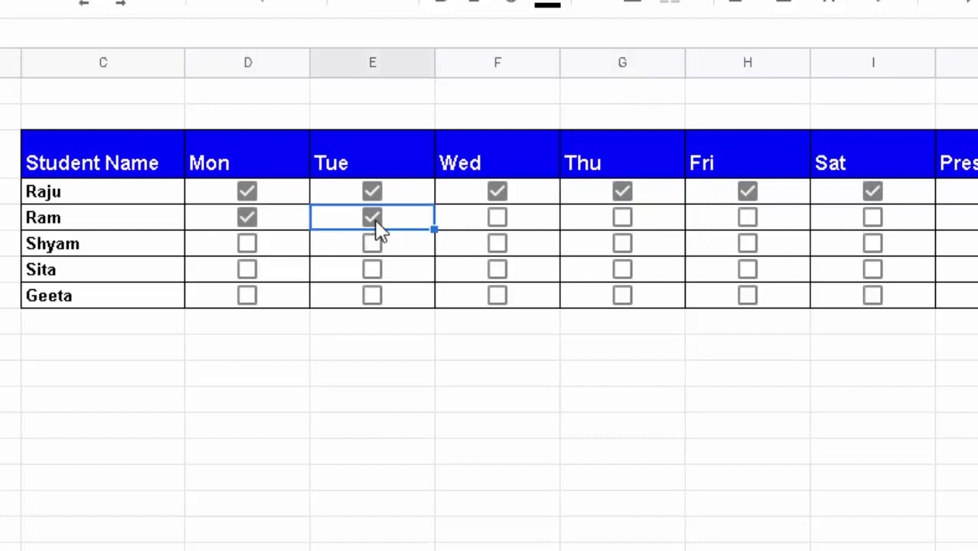
left_click(497, 219)
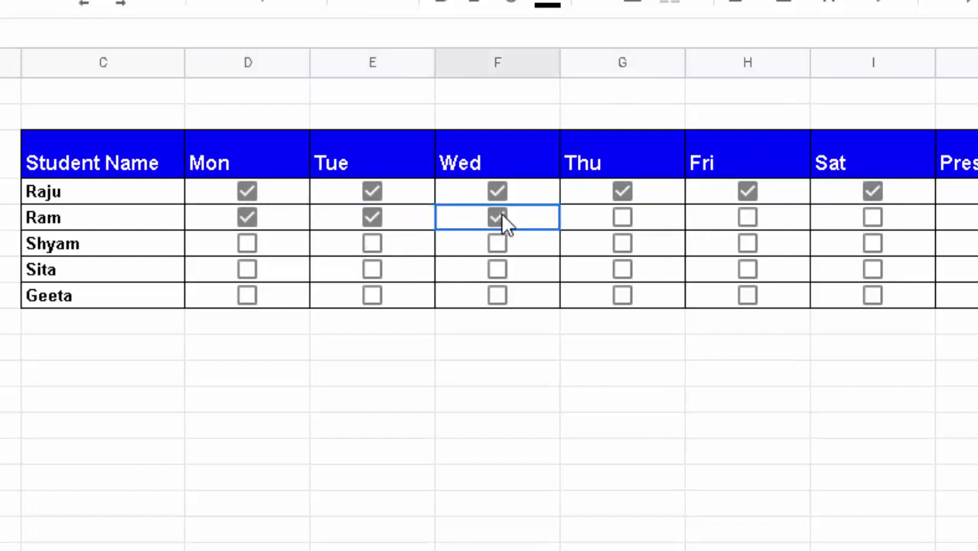
left_click(748, 219)
left_click(873, 220)
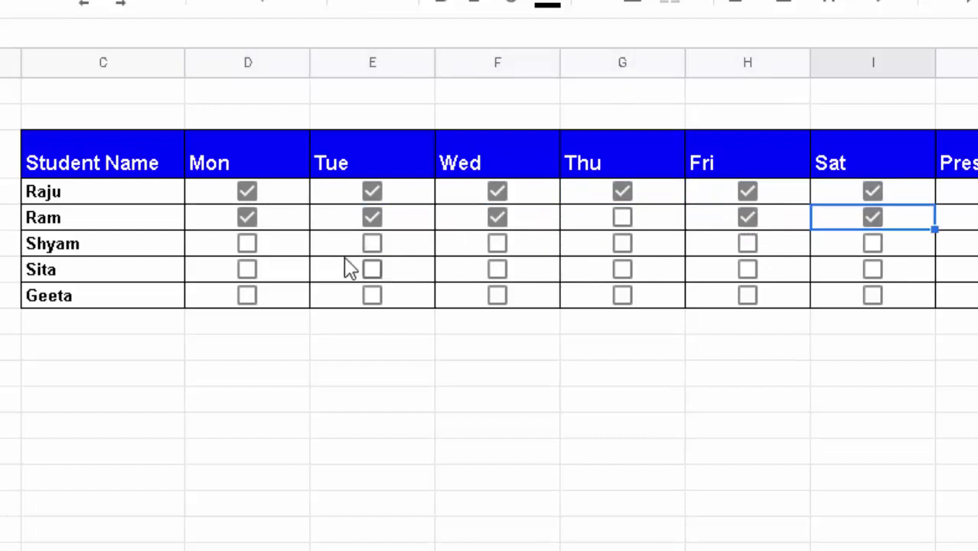
- Tick Shyam present on Tuesday, Thursday, Friday and Saturday
left_click(373, 245)
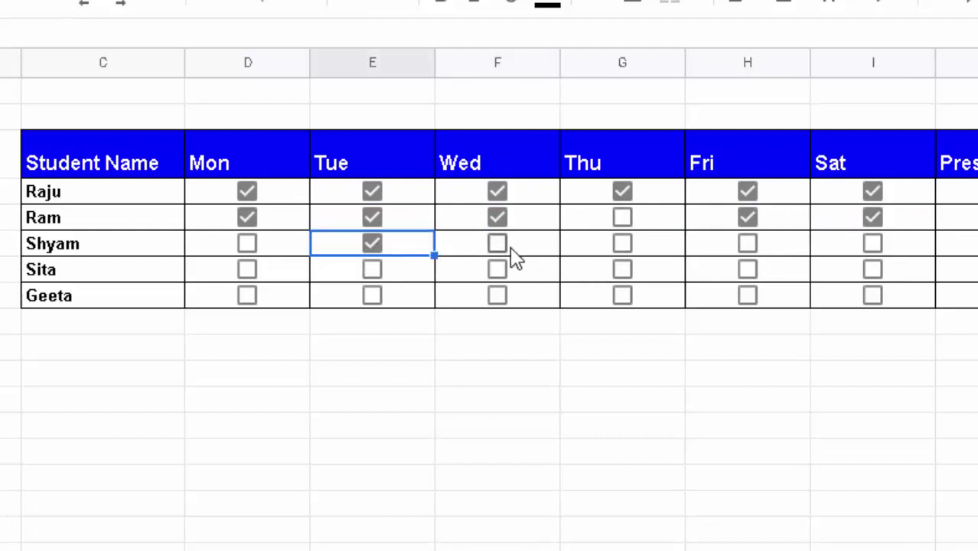
left_click(618, 247)
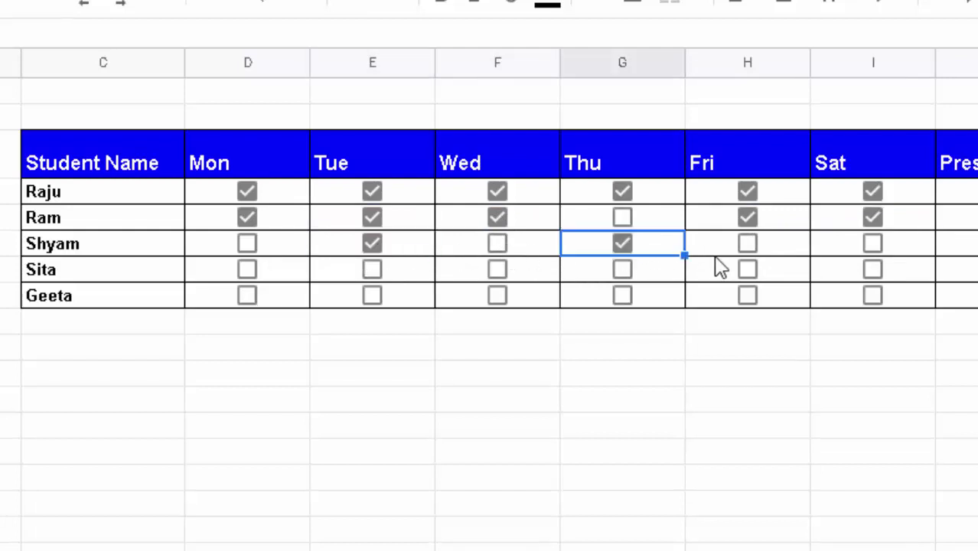
left_click(748, 246)
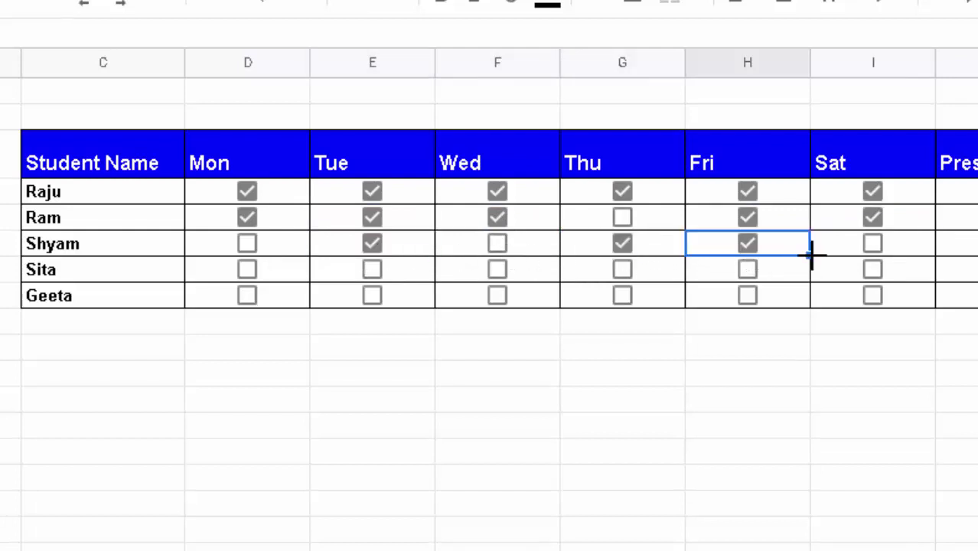
left_click(873, 244)
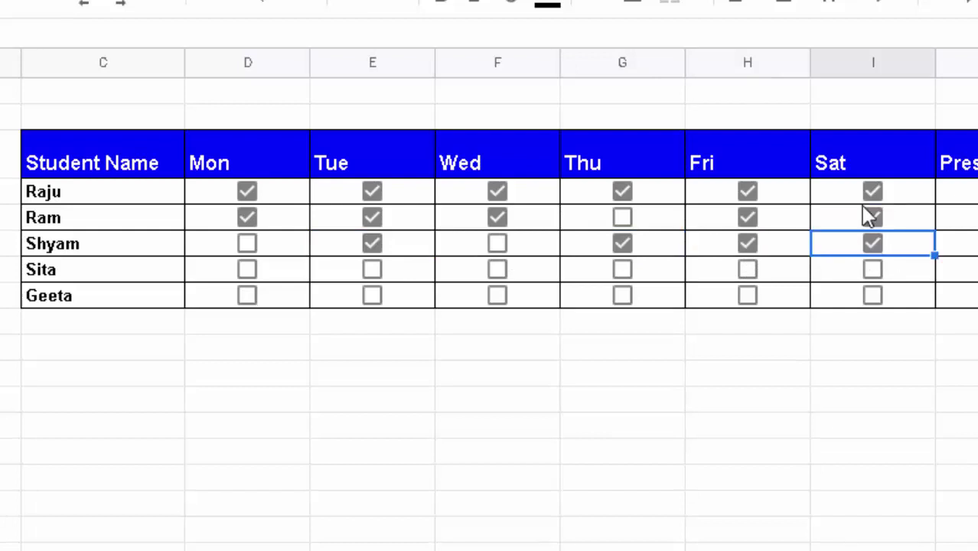
- Tick Sita present on Monday, Thursday and Saturday, and Geeta on Wednesday
left_click(246, 271)
left_click(622, 270)
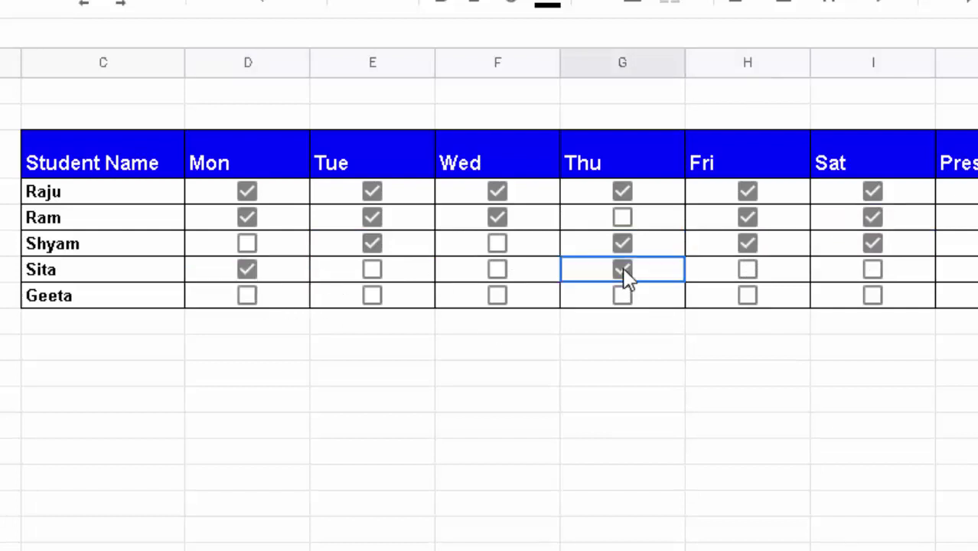
left_click(870, 270)
left_click(499, 297)
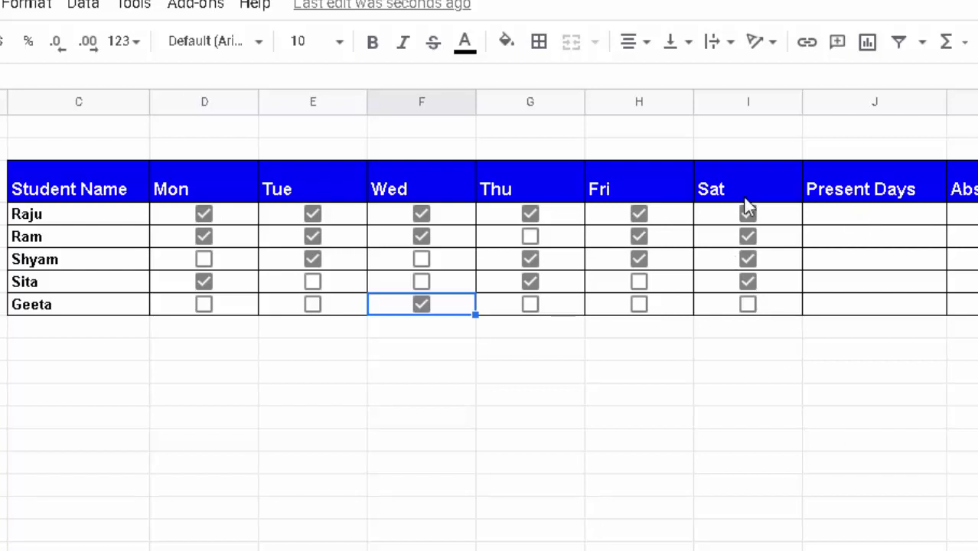
- Fill the five Present Days cells (J4:J8) with yellow
left_click(877, 220)
left_click_drag(878, 221, 878, 303)
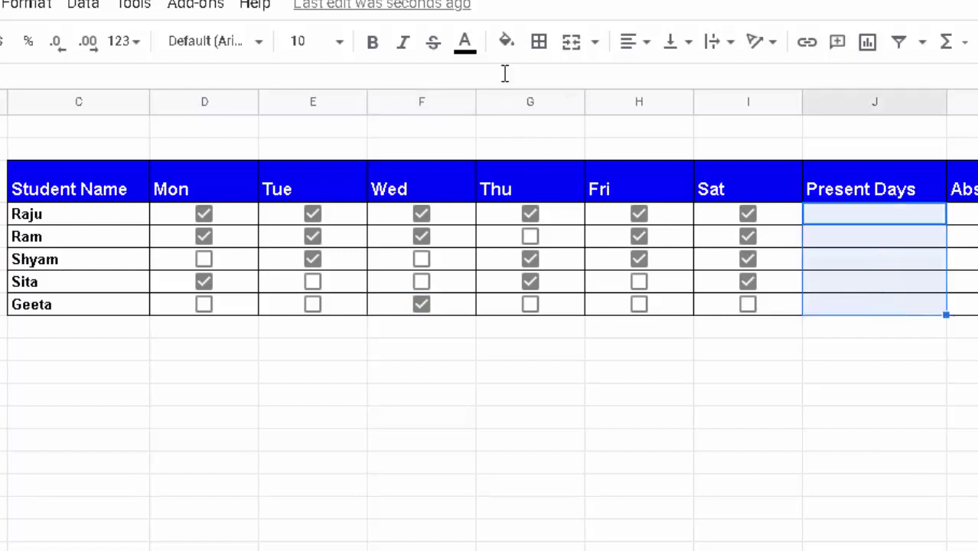
left_click(506, 43)
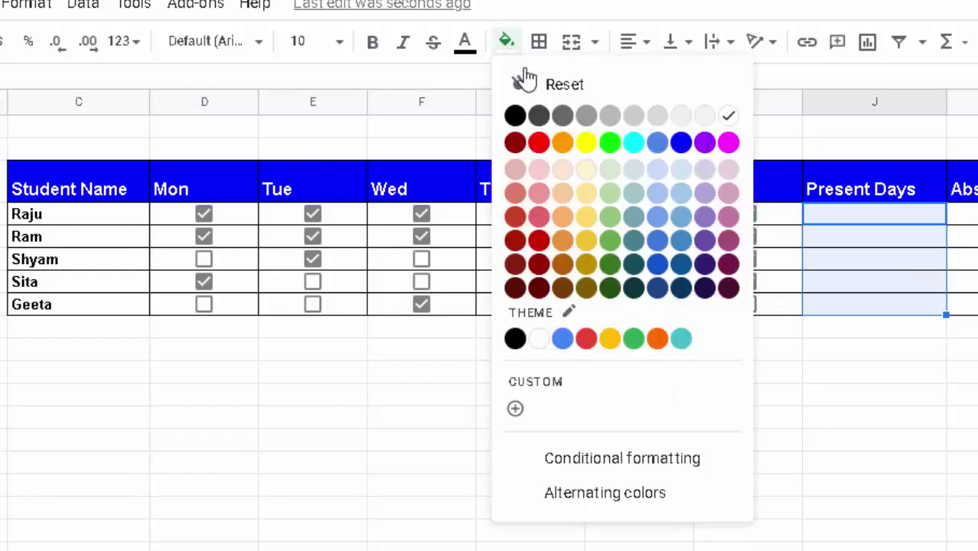
left_click(587, 144)
left_click(935, 438)
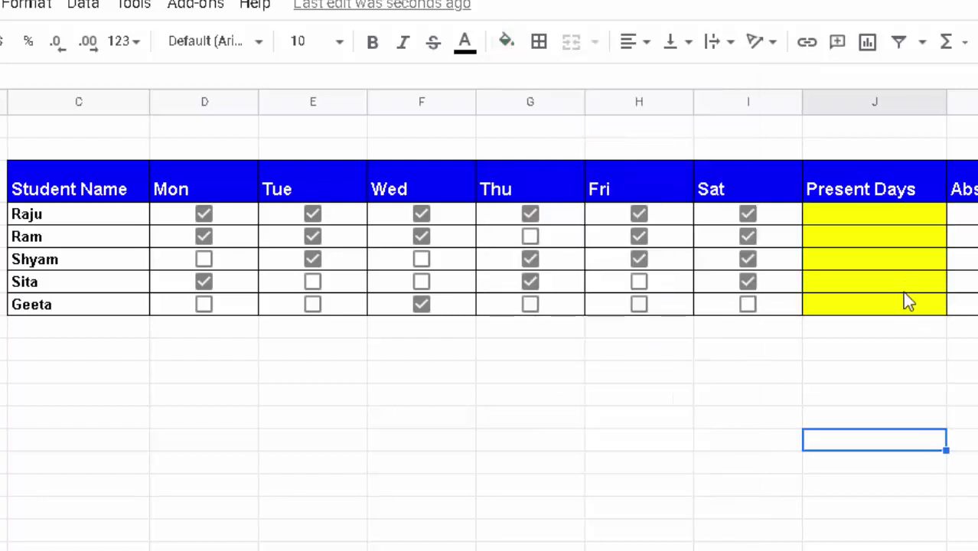
left_click(880, 215)
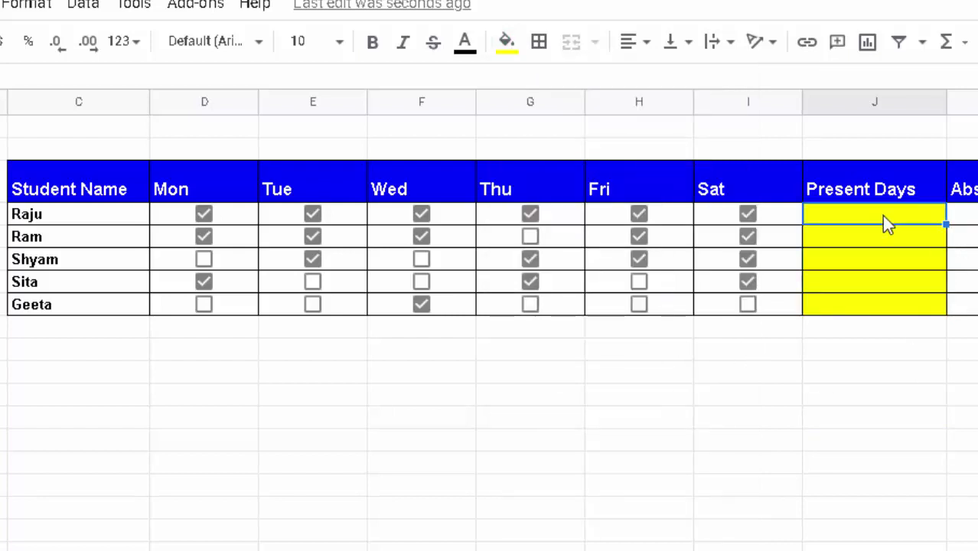
- Enter =COUNTIF(D4:I4,"true") in Raju's Present Days cell
type("=c")
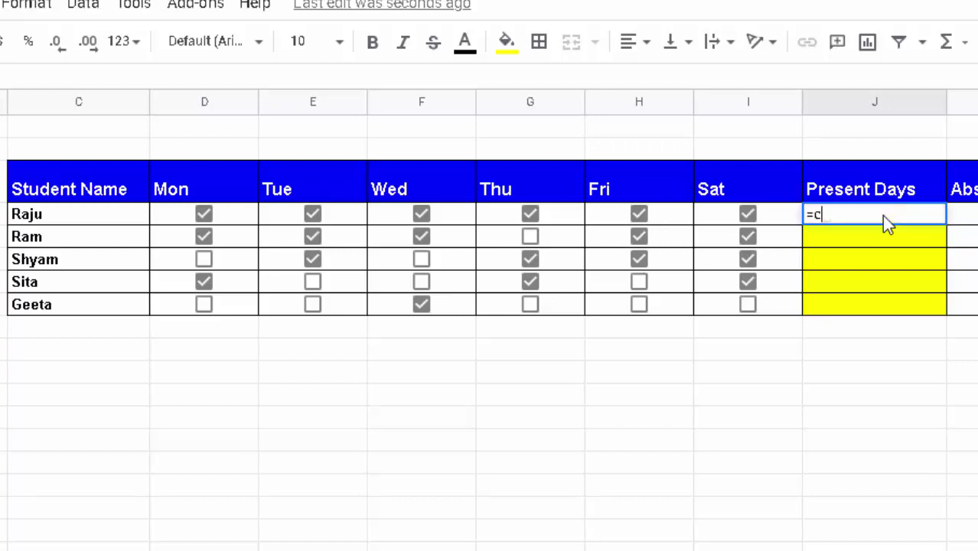
type("ounti")
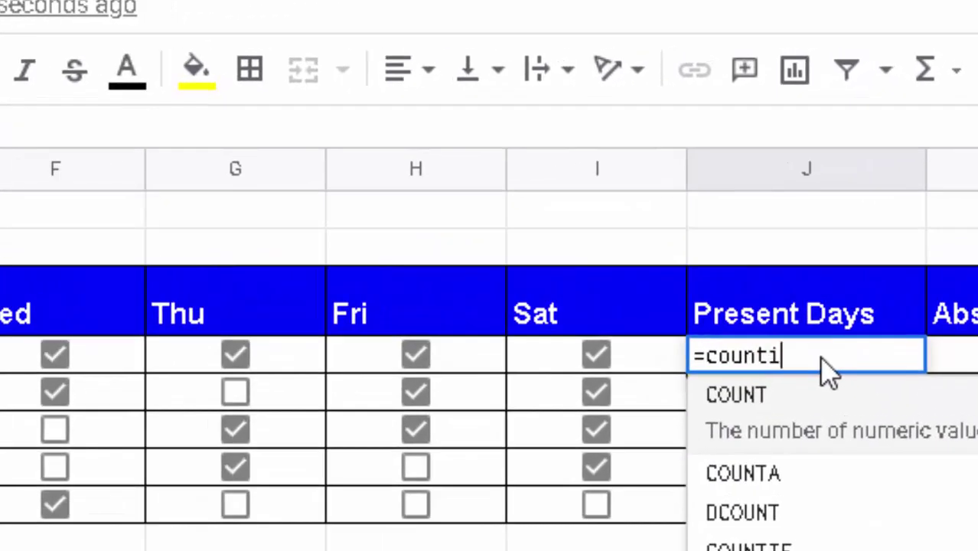
type("f")
key("Tab")
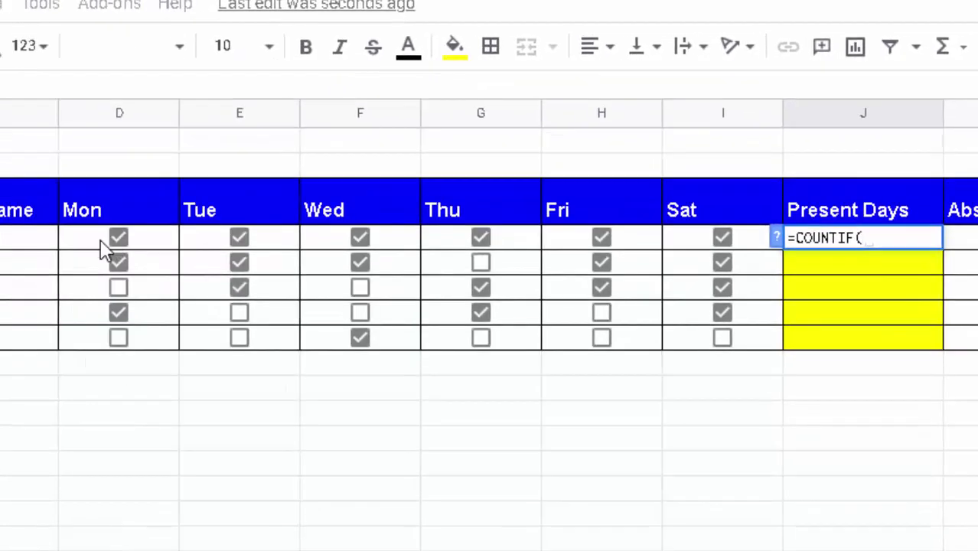
left_click(99, 249)
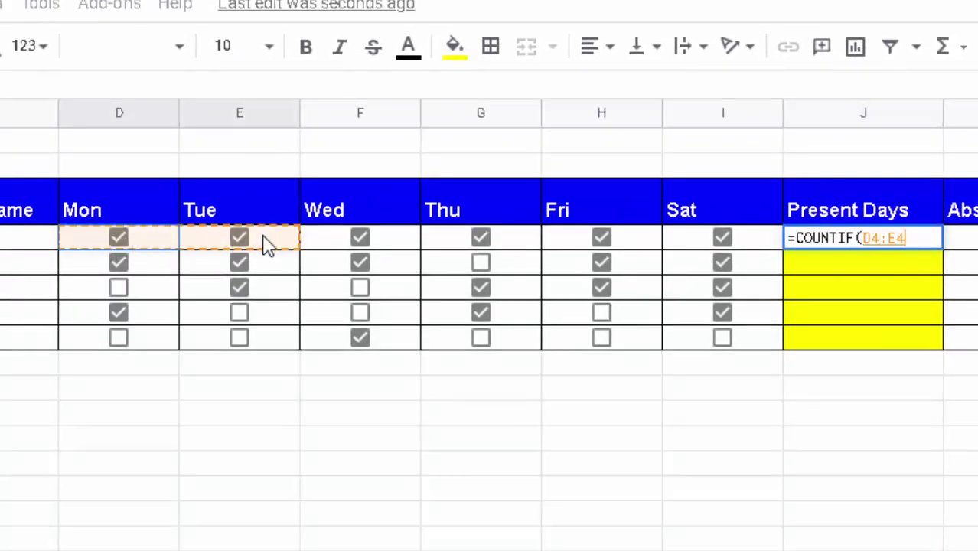
left_click_drag(100, 249, 696, 244)
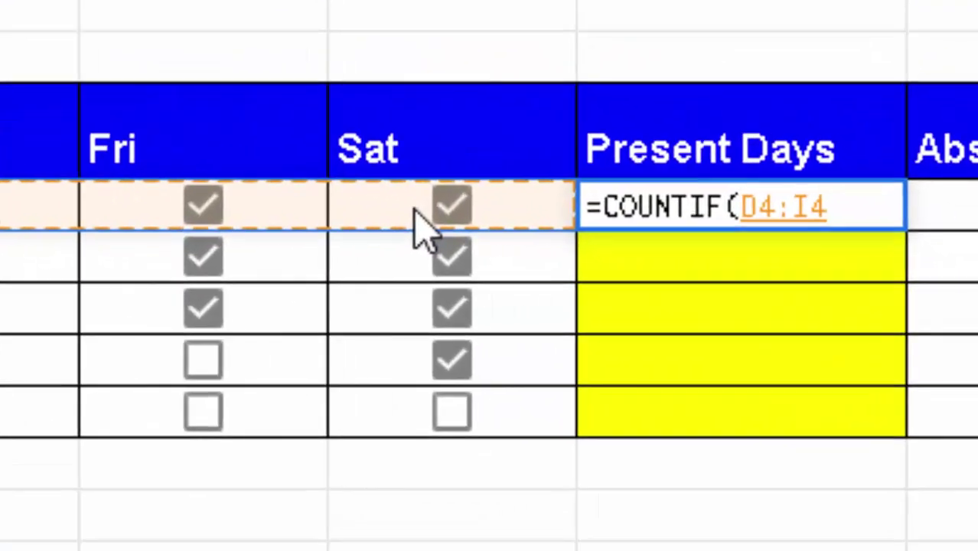
type(",")
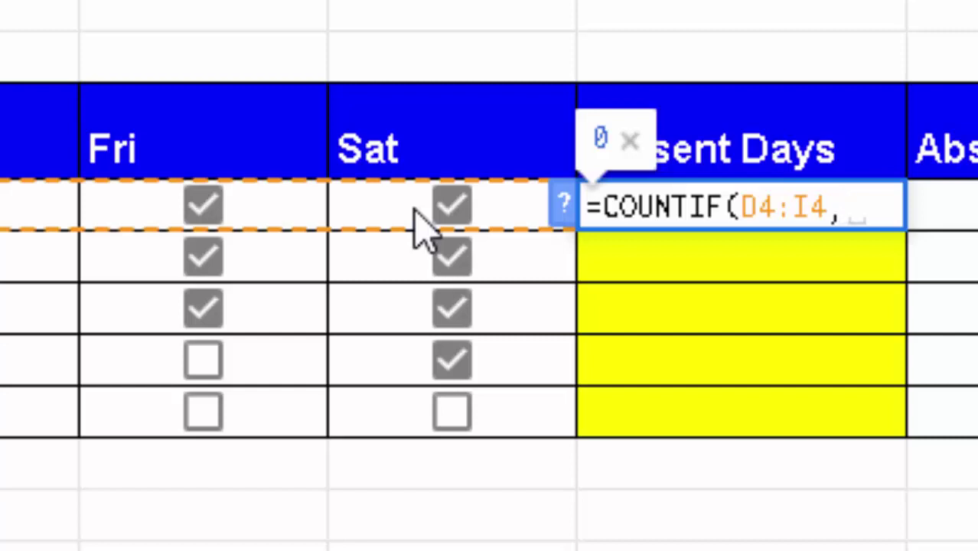
type("\"t")
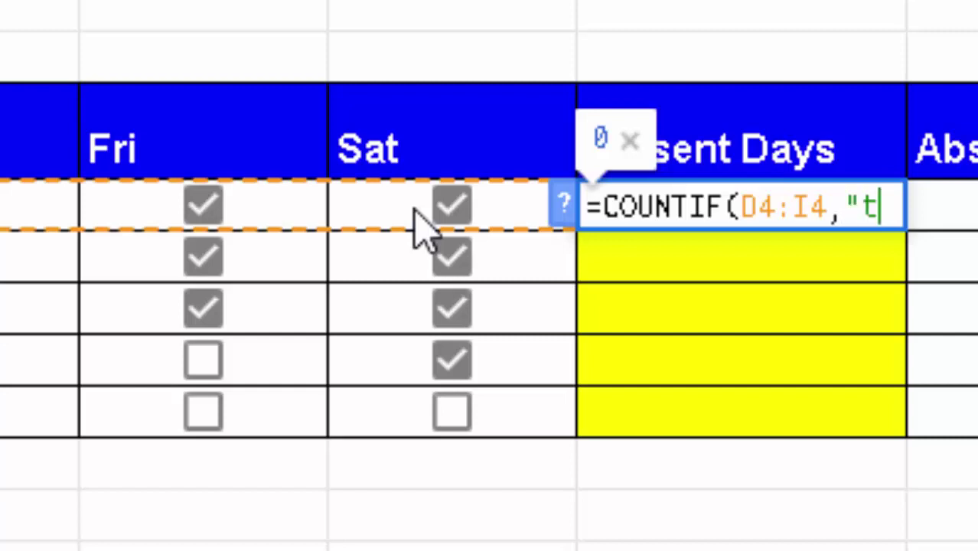
type("rue")
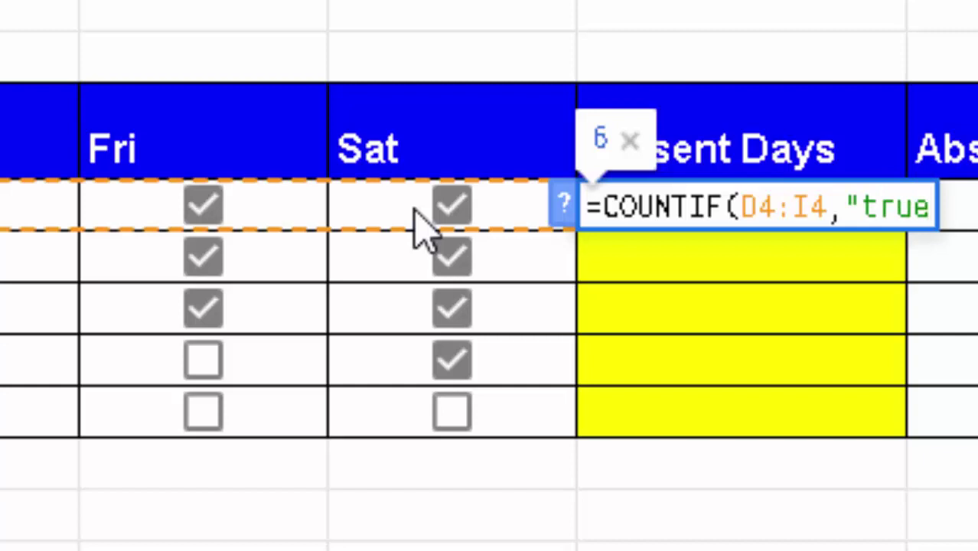
type("\")")
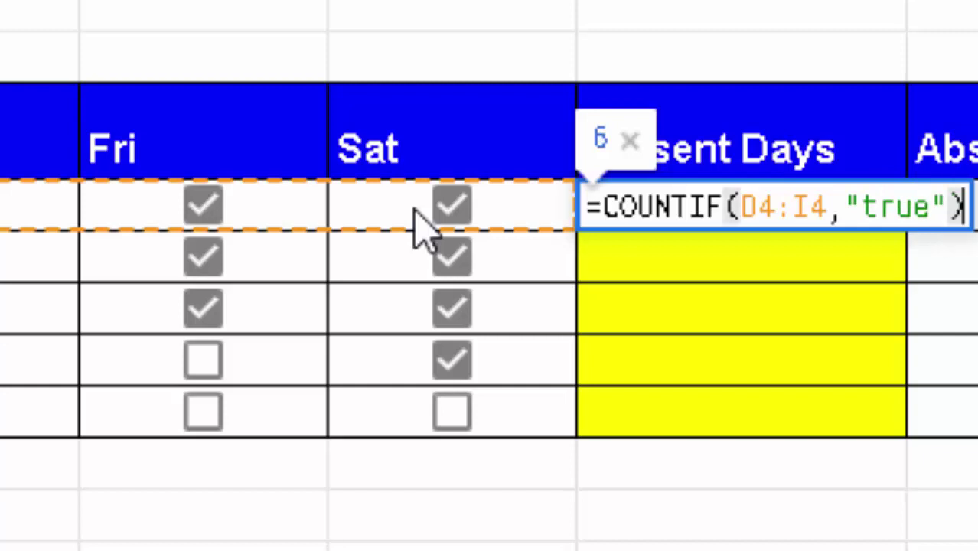
key("Return")
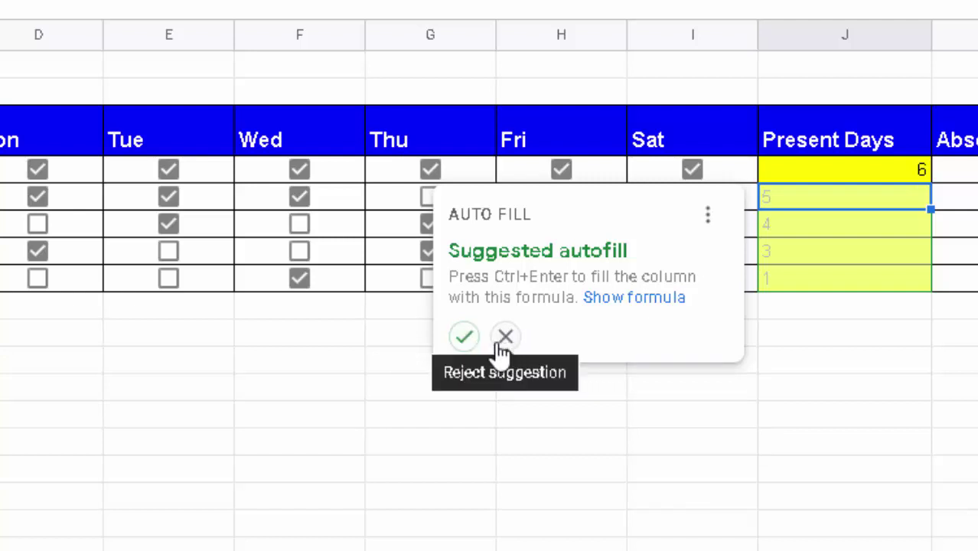
- Autofill the formula down Present Days, giving 6, 5, 4, 3 and 1
left_click(464, 336)
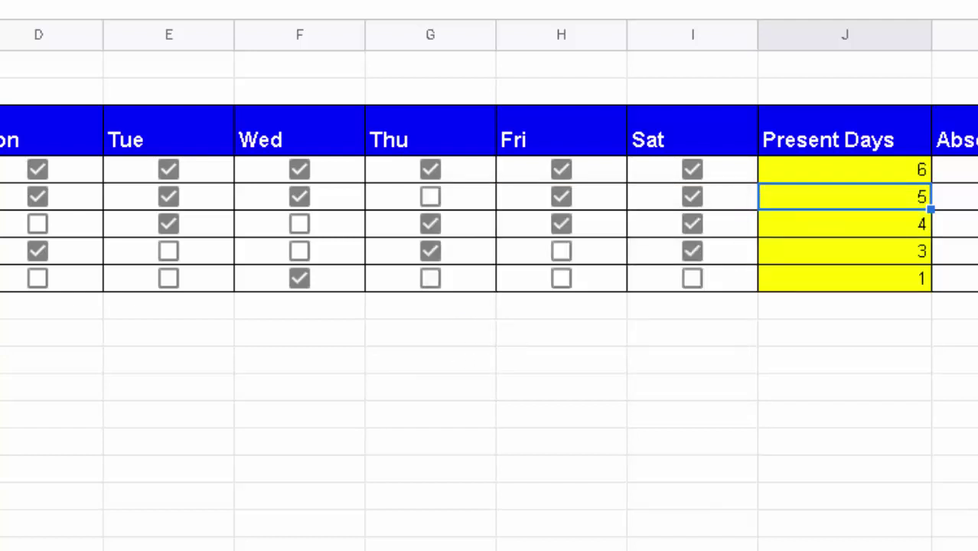
left_click_drag(891, 173, 885, 280)
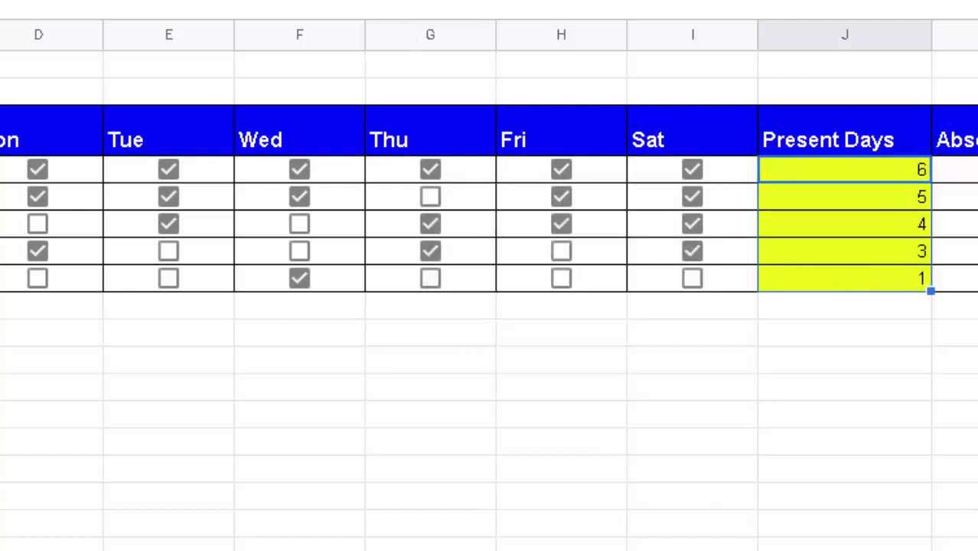
left_click(797, 387)
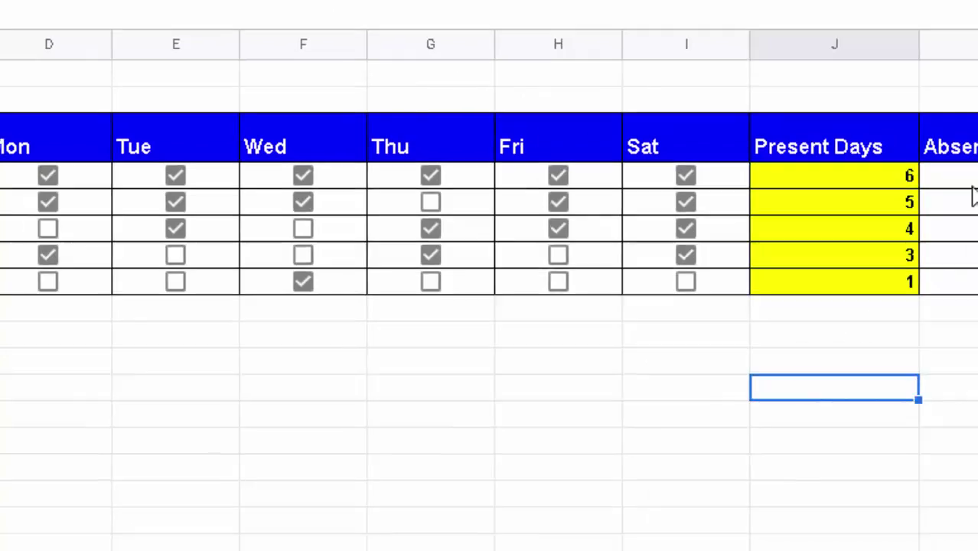
- Enter =COUNTIF(D4:I4,"false") in the first Absent Days cell and autofill it down the column
left_click(917, 204)
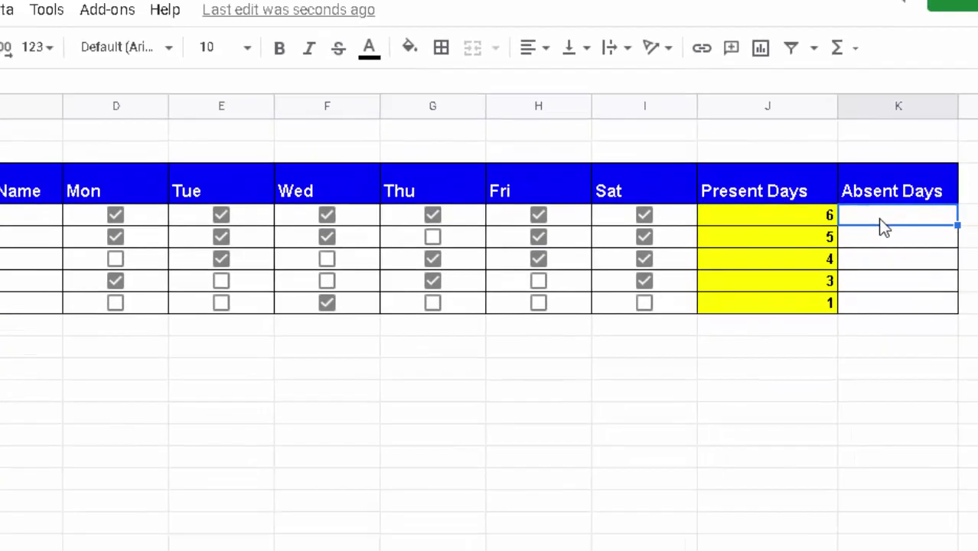
type("=")
type("co")
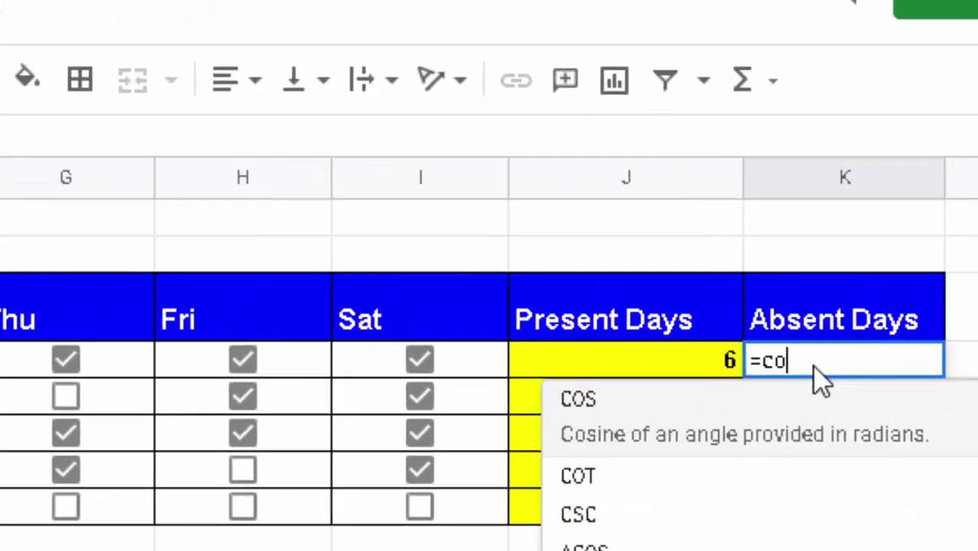
type("untif")
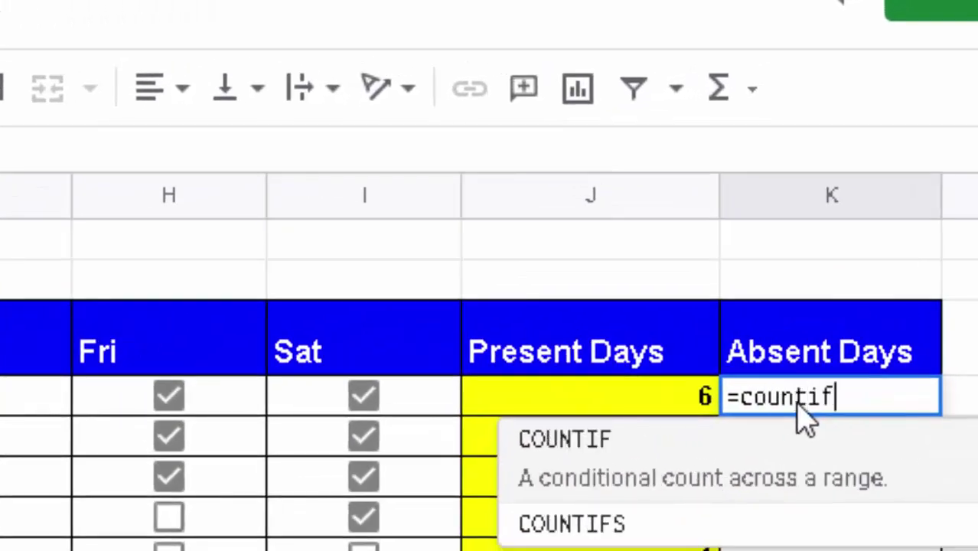
key("Tab")
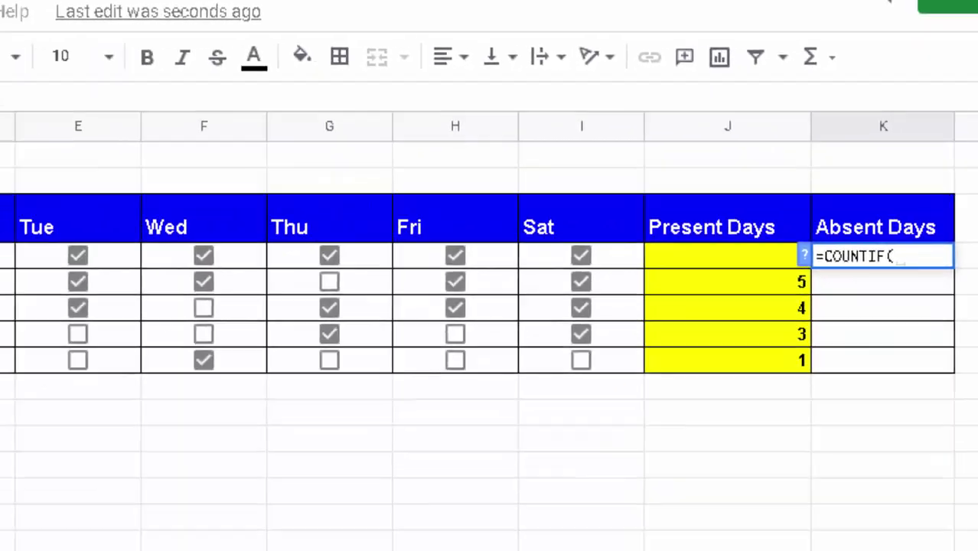
left_click_drag(112, 221, 536, 230)
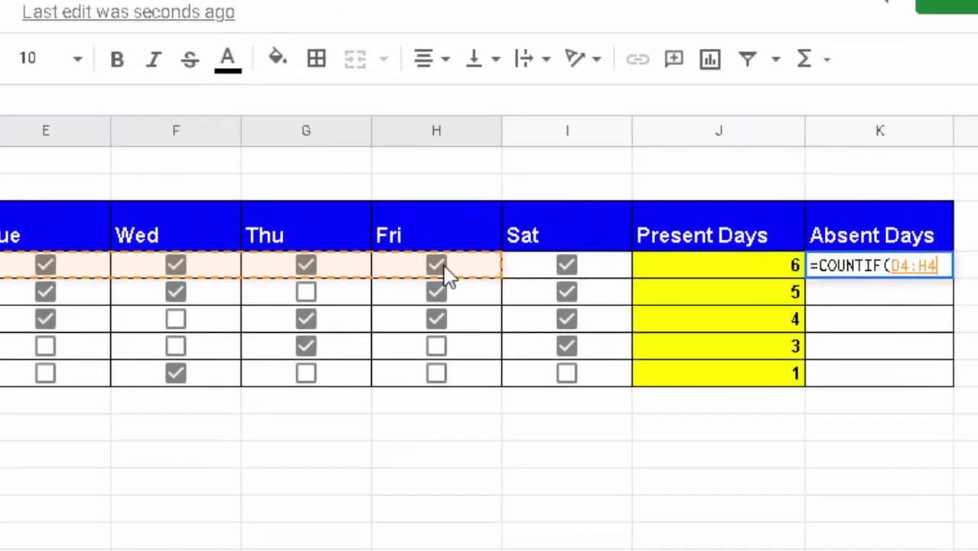
left_click_drag(443, 271, 566, 272)
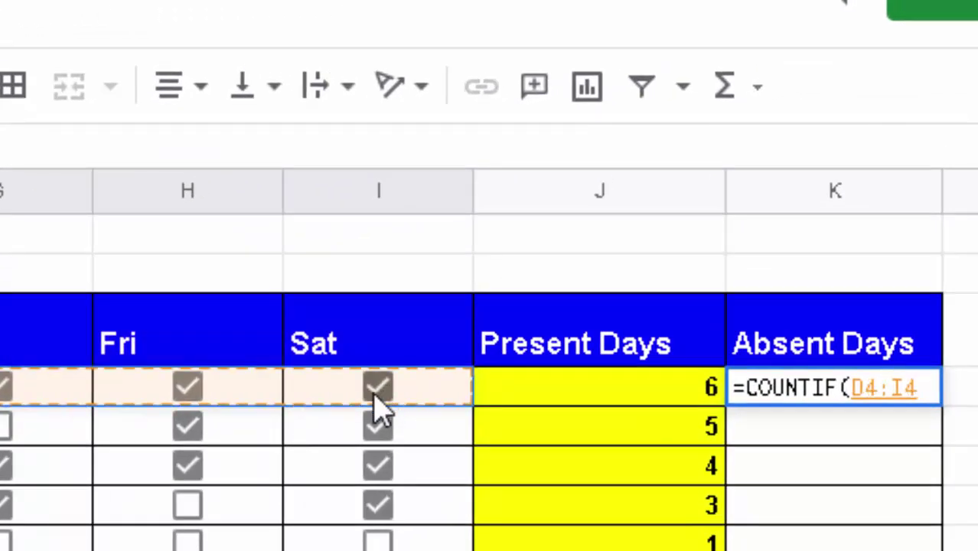
type(",")
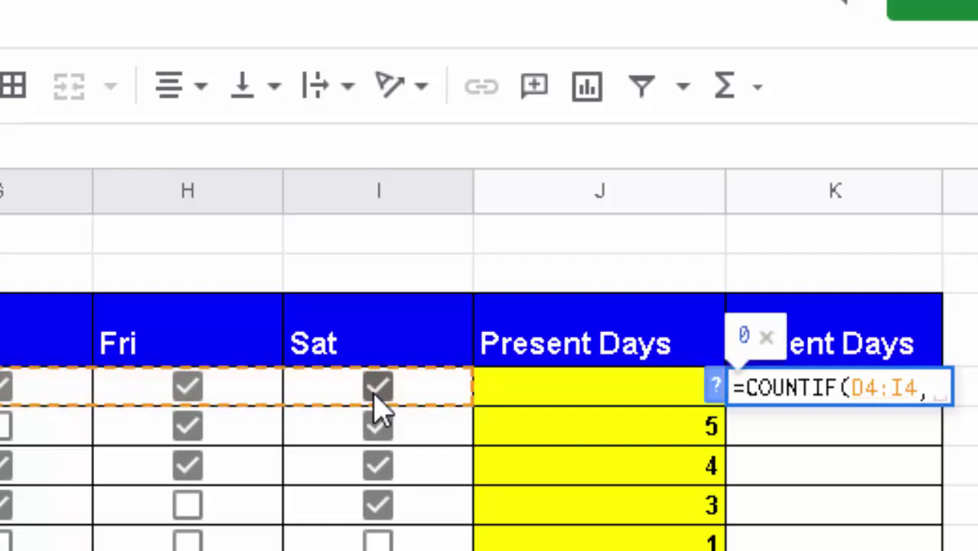
type("\"fal")
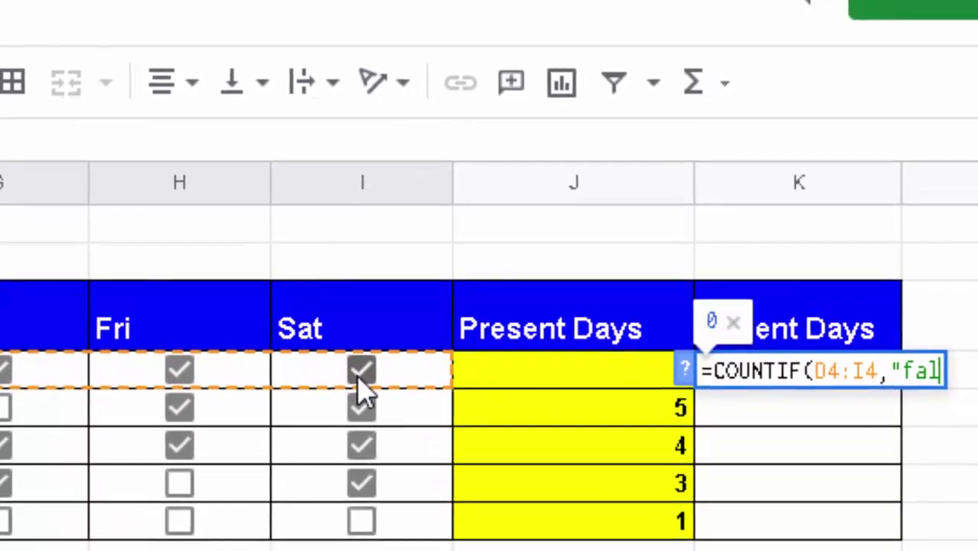
type("se")
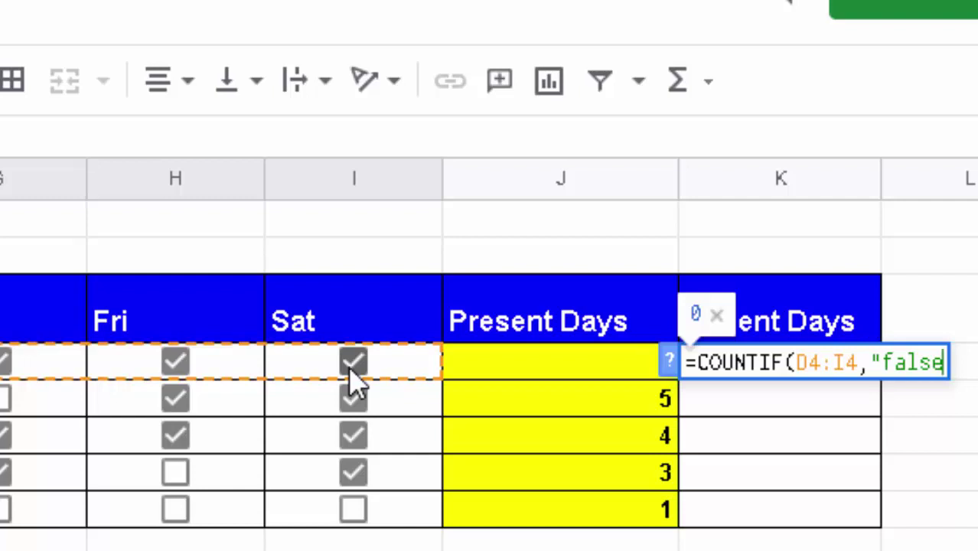
type("\")")
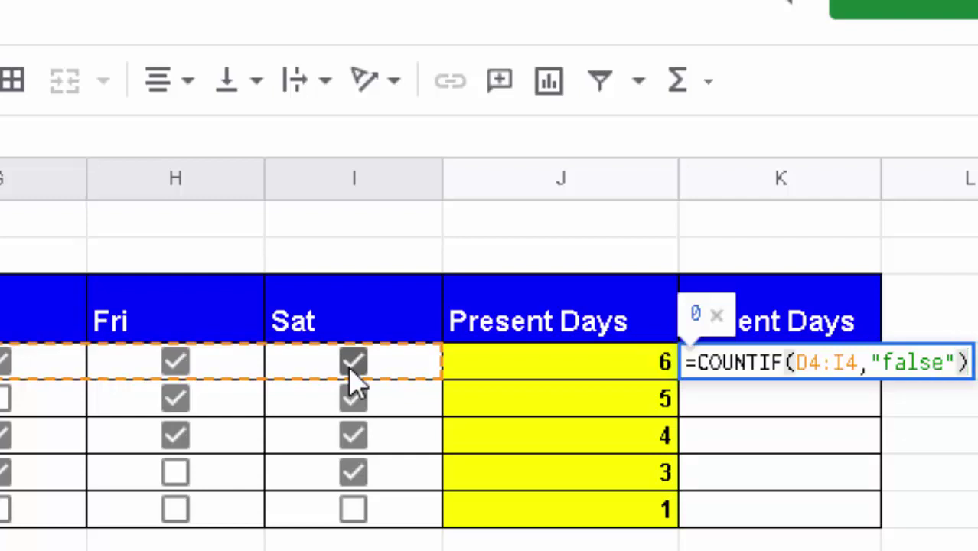
key("Return")
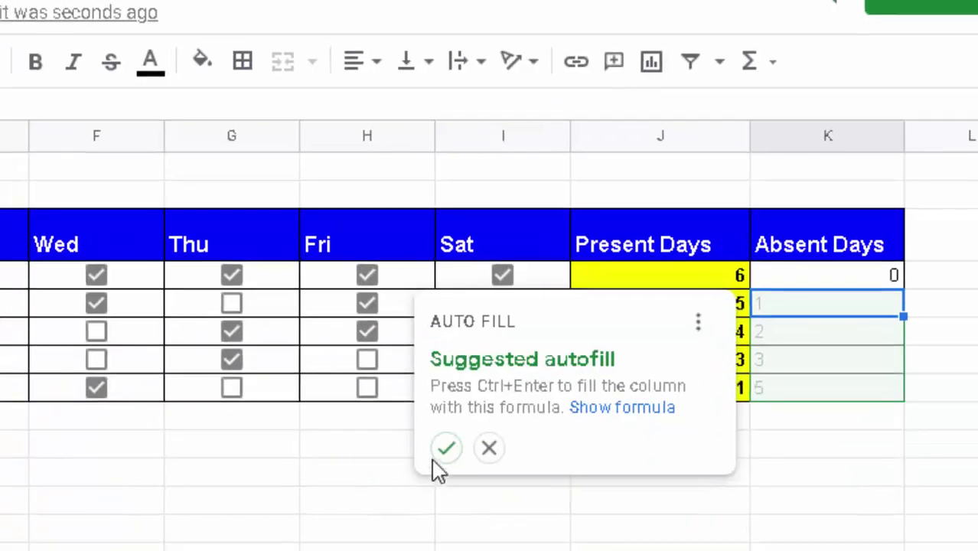
left_click(444, 459)
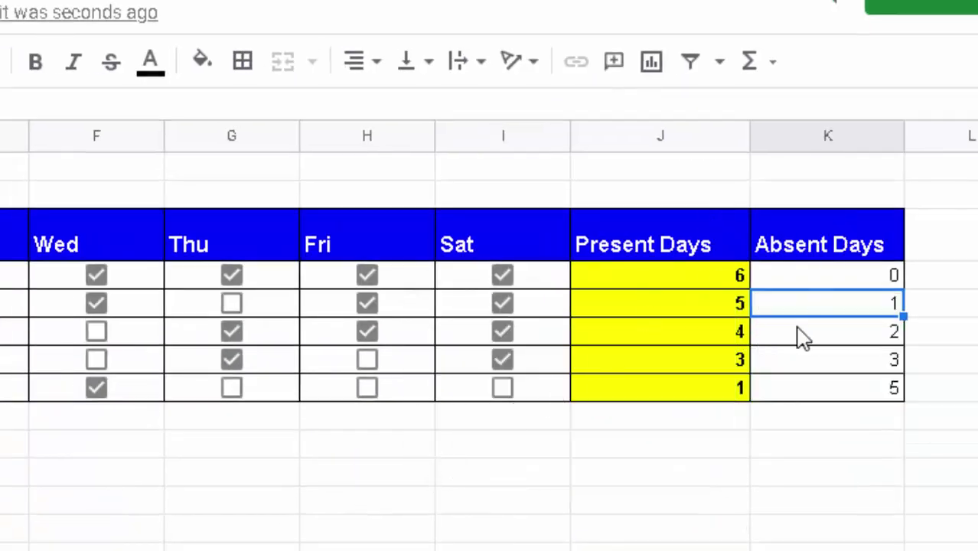